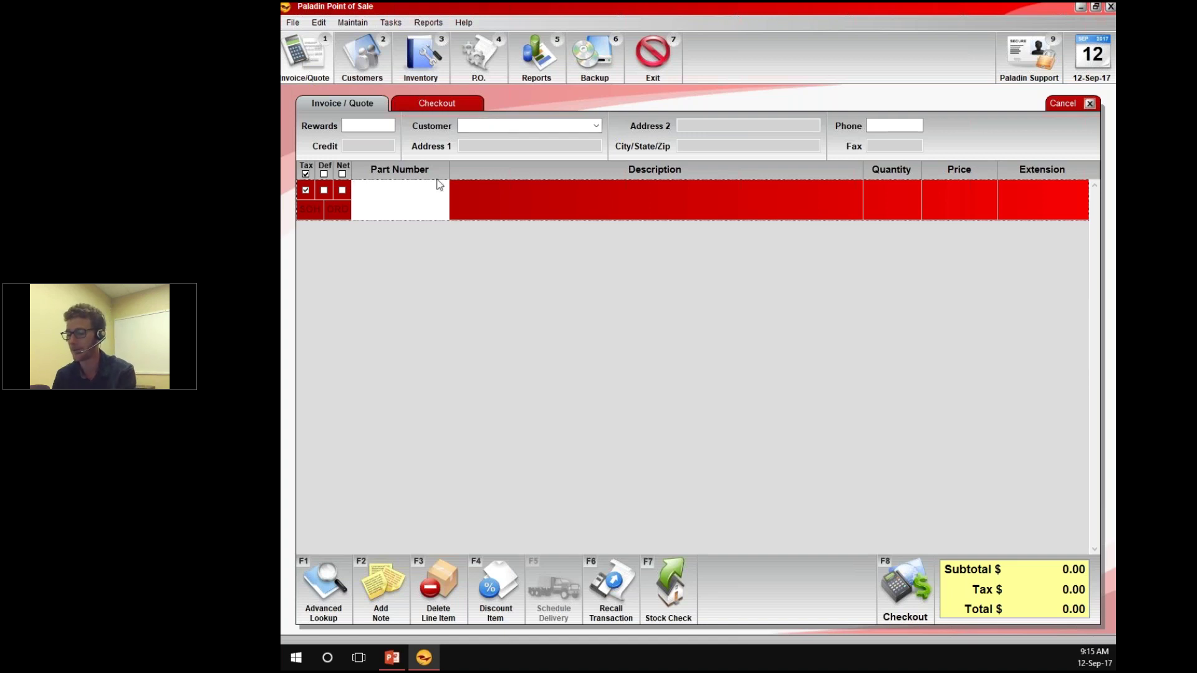
# - Add part 10111 to the invoice with a return quantity of -1
pyautogui.write('1000')
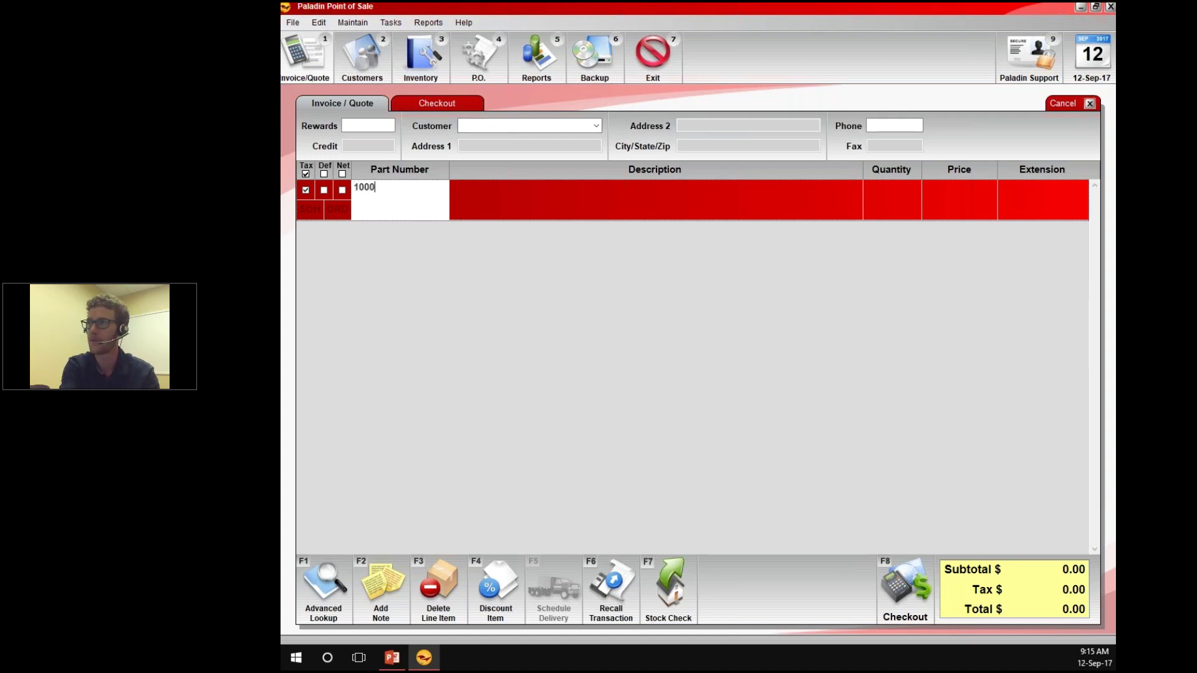
pyautogui.press('BackSpace')
pyautogui.press('BackSpace')
pyautogui.write('111')
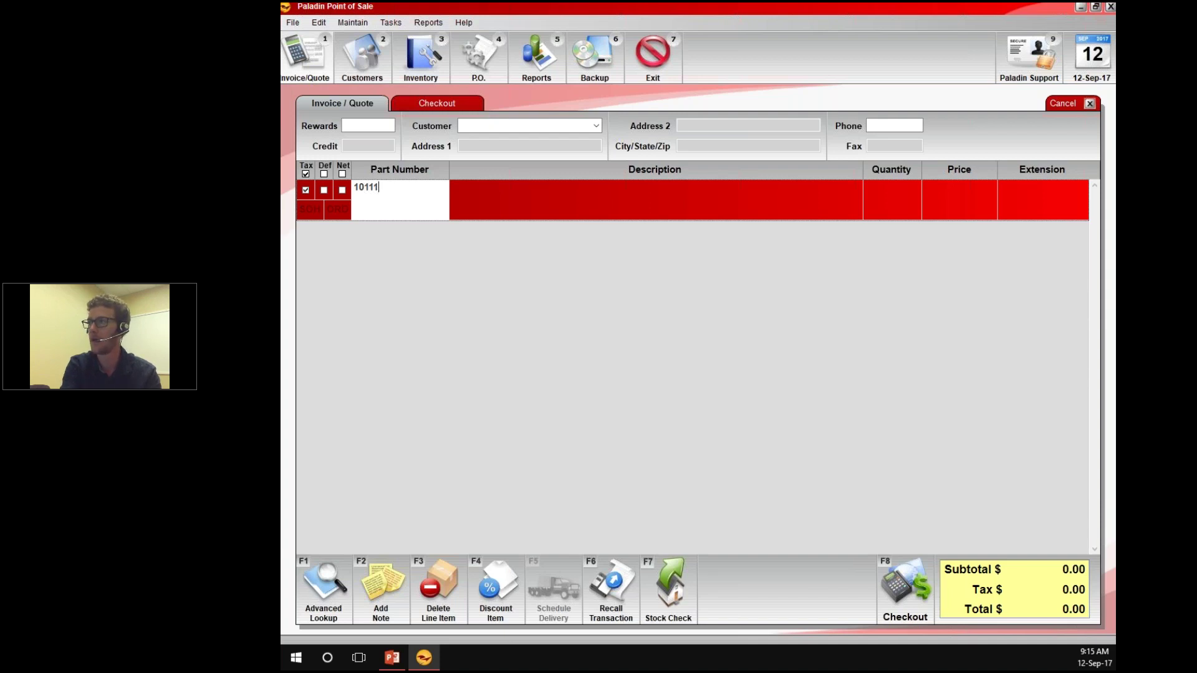
pyautogui.press('Return')
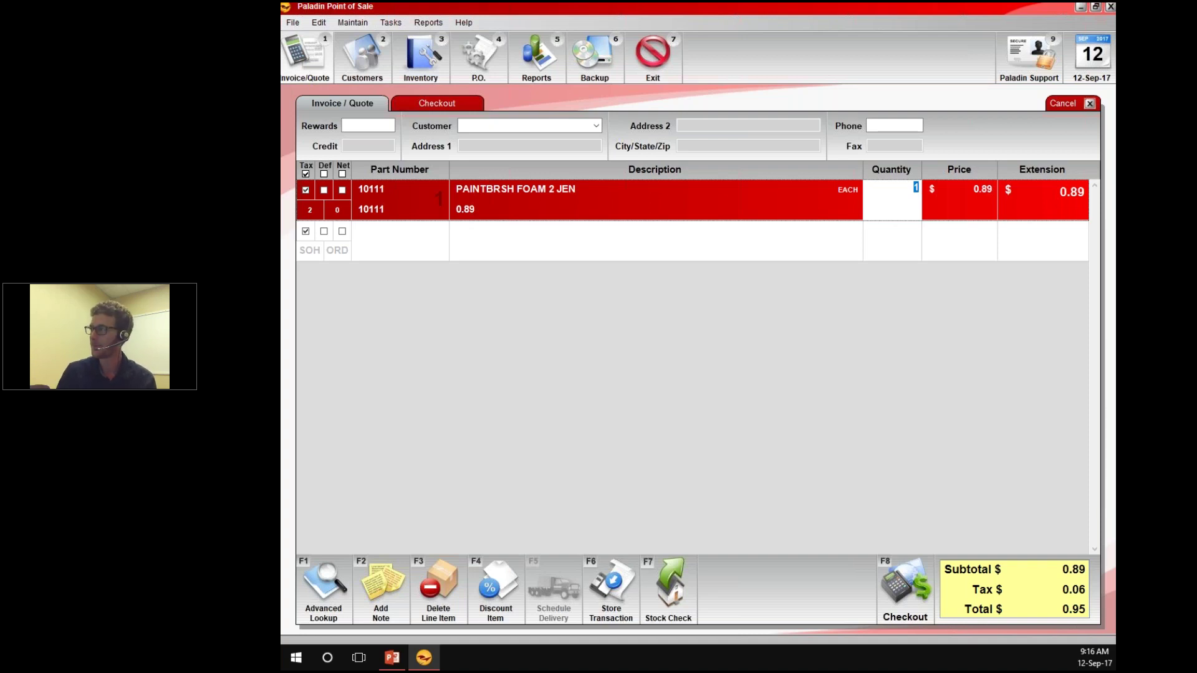
pyautogui.write('-1')
pyautogui.press('Tab')
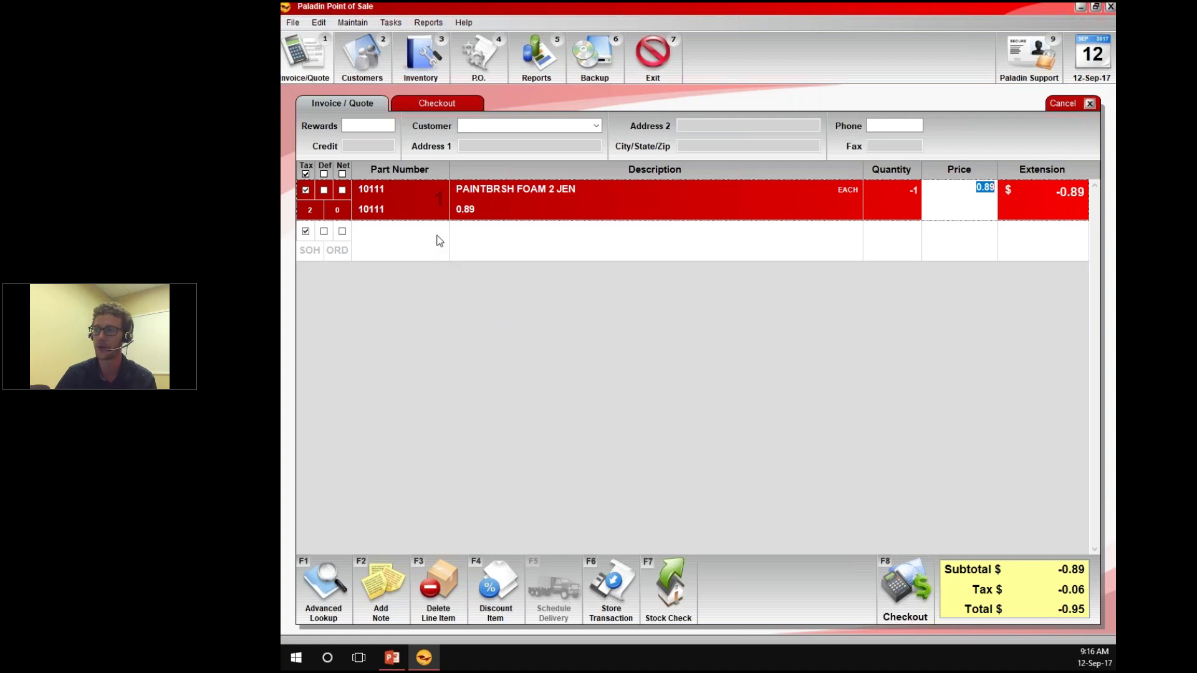
# - Mark the returned paintbrush line as defective, check the part's inventory record, and return to the invoice
pyautogui.click(324, 192)
pyautogui.click(324, 192)
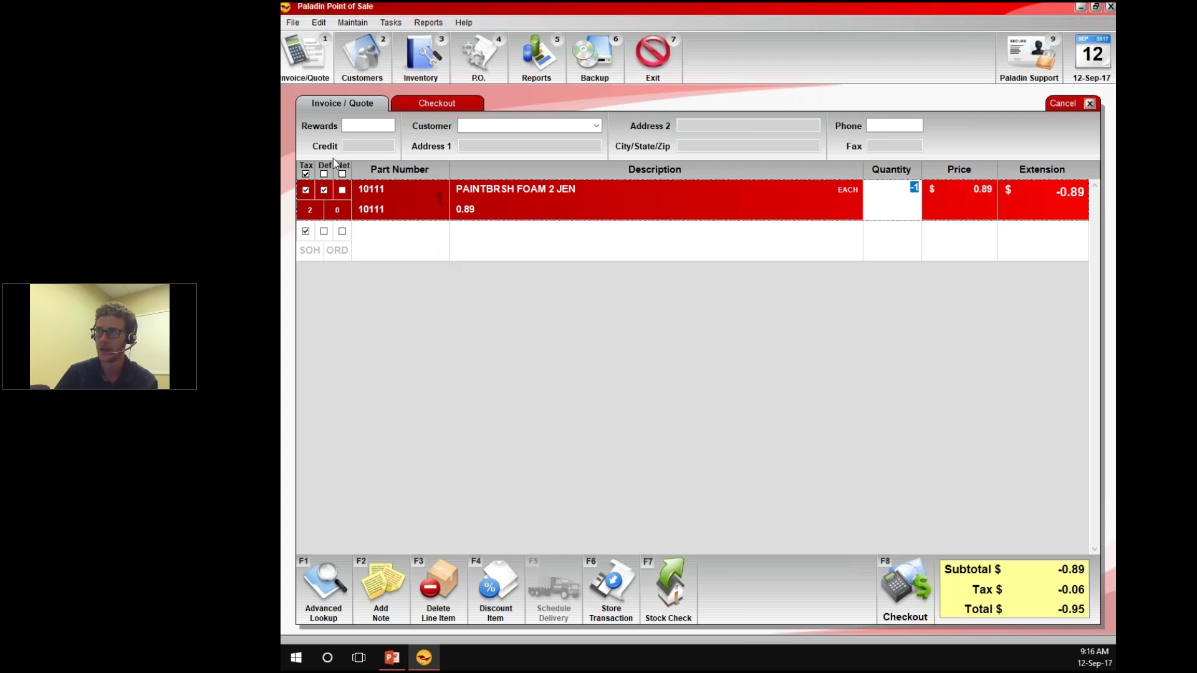
pyautogui.click(419, 56)
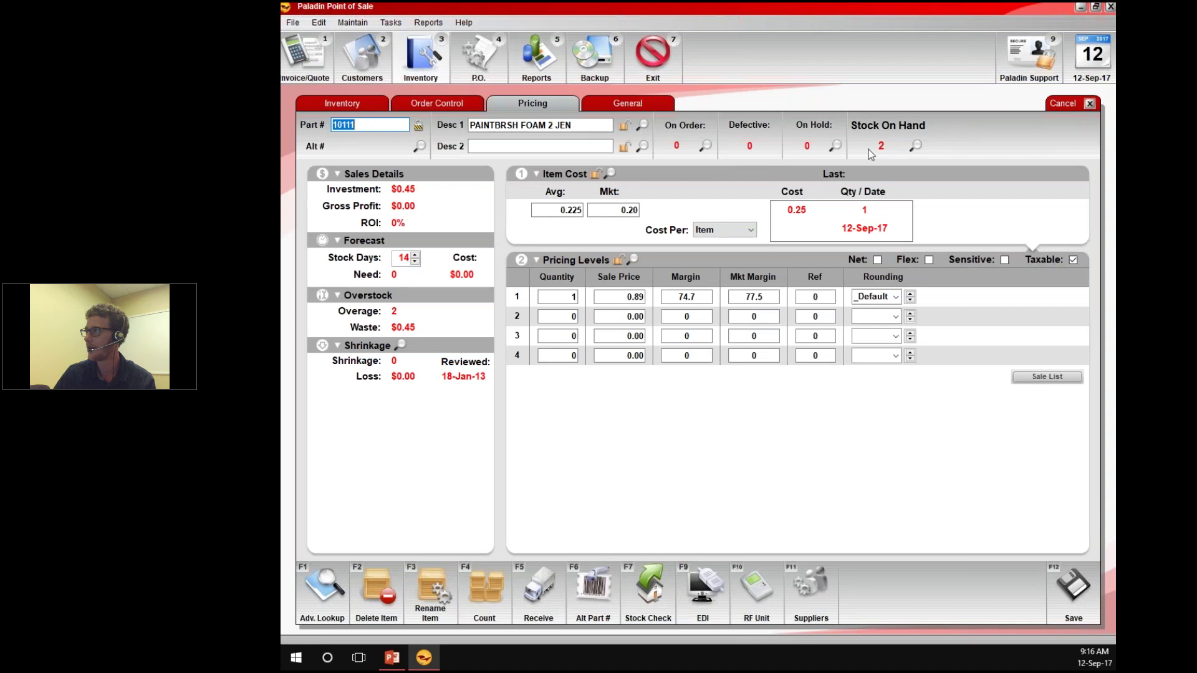
pyautogui.hotkey('ctrl', '1')
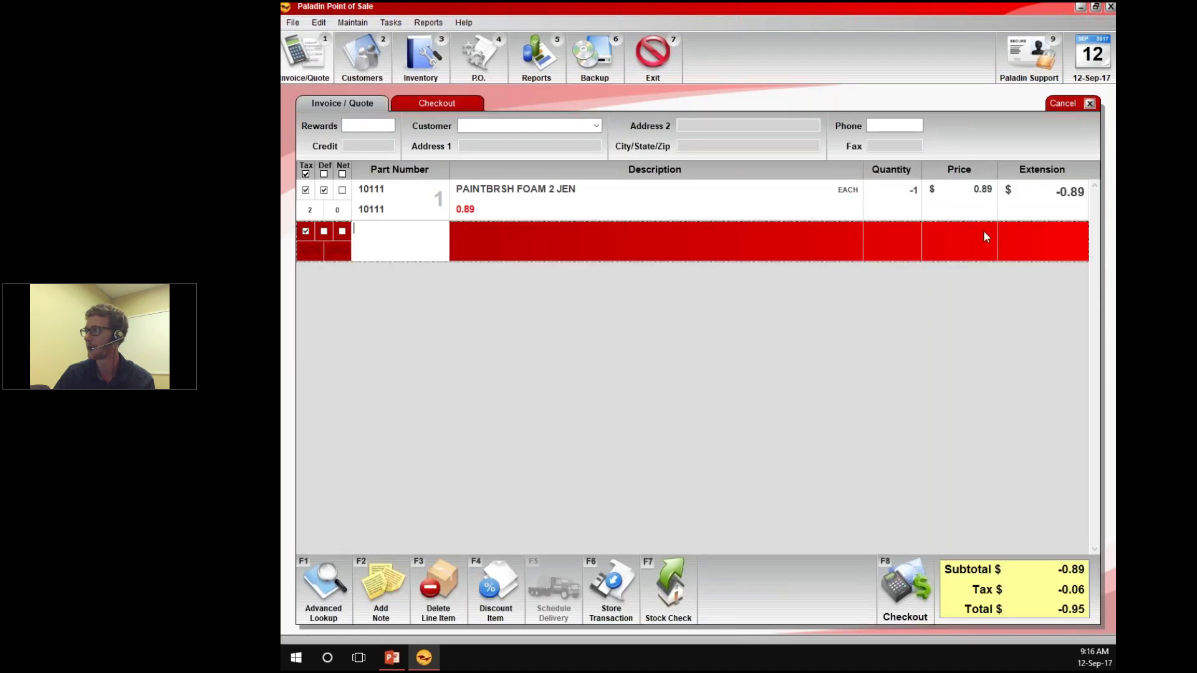
# - Complete the return as a cash refund with no additional receipt copy, and open the part's inventory record
pyautogui.click(888, 603)
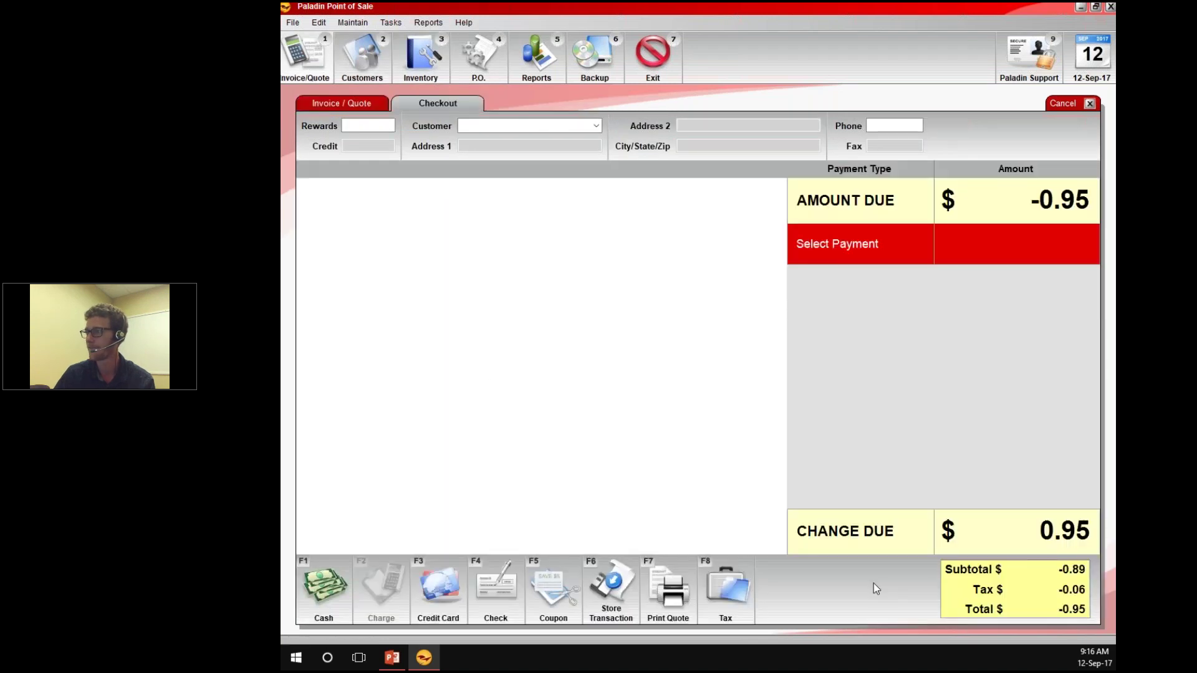
pyautogui.click(331, 109)
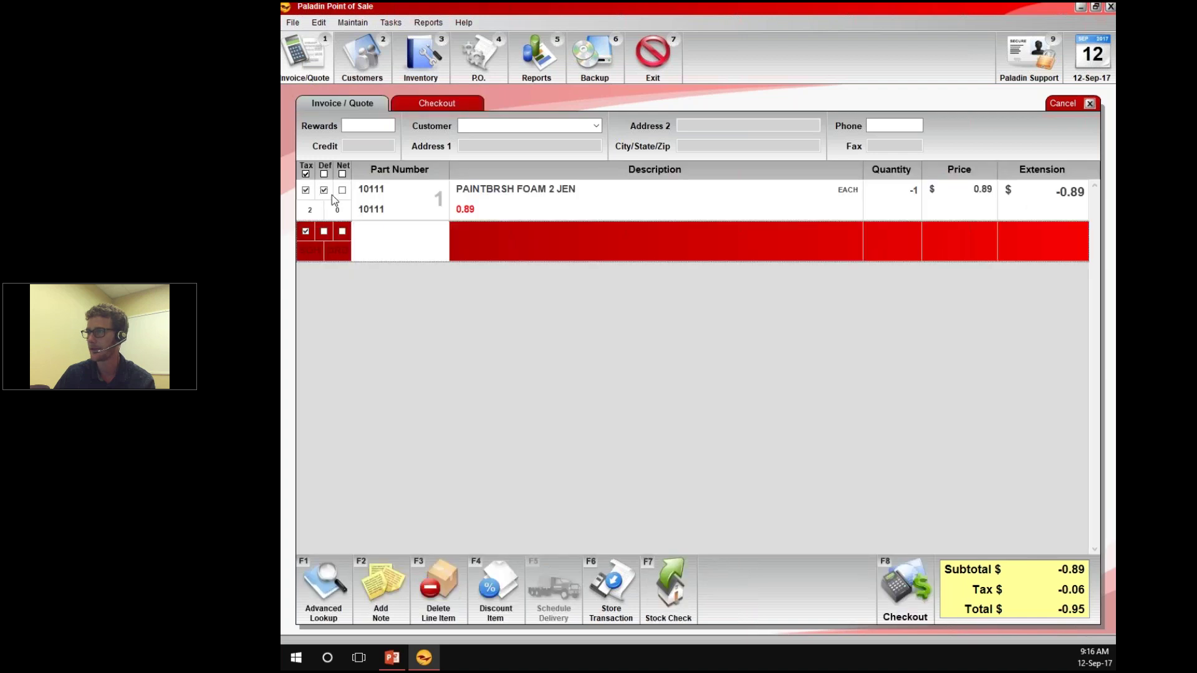
pyautogui.click(440, 107)
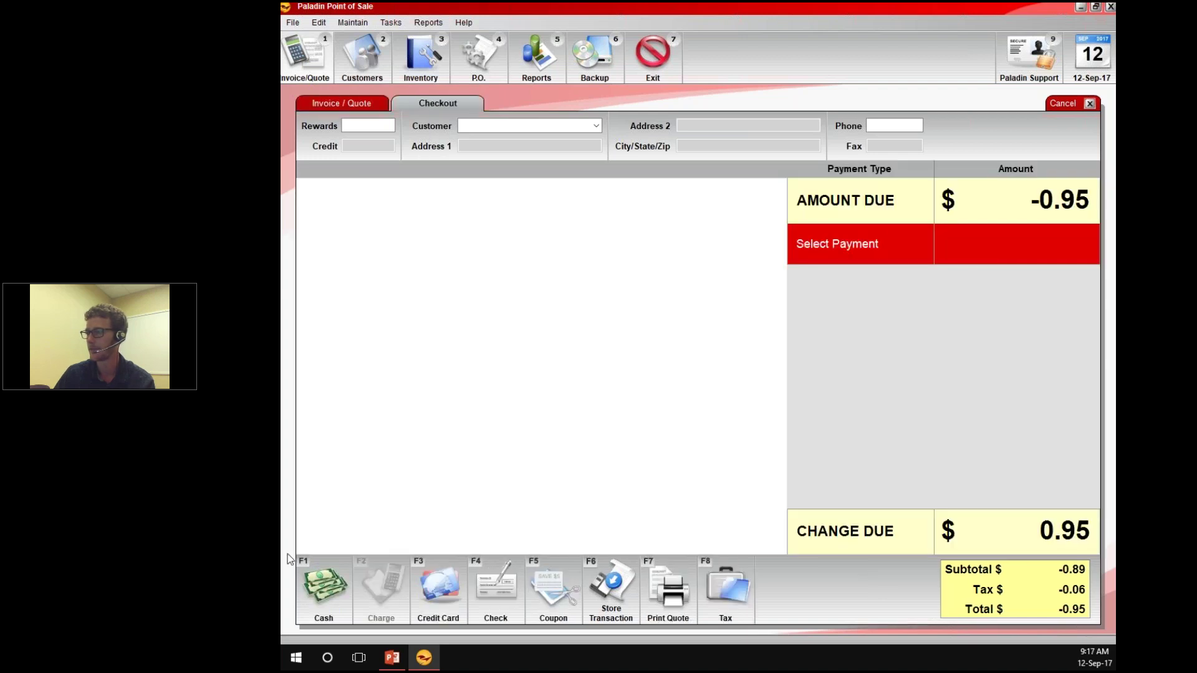
pyautogui.click(330, 594)
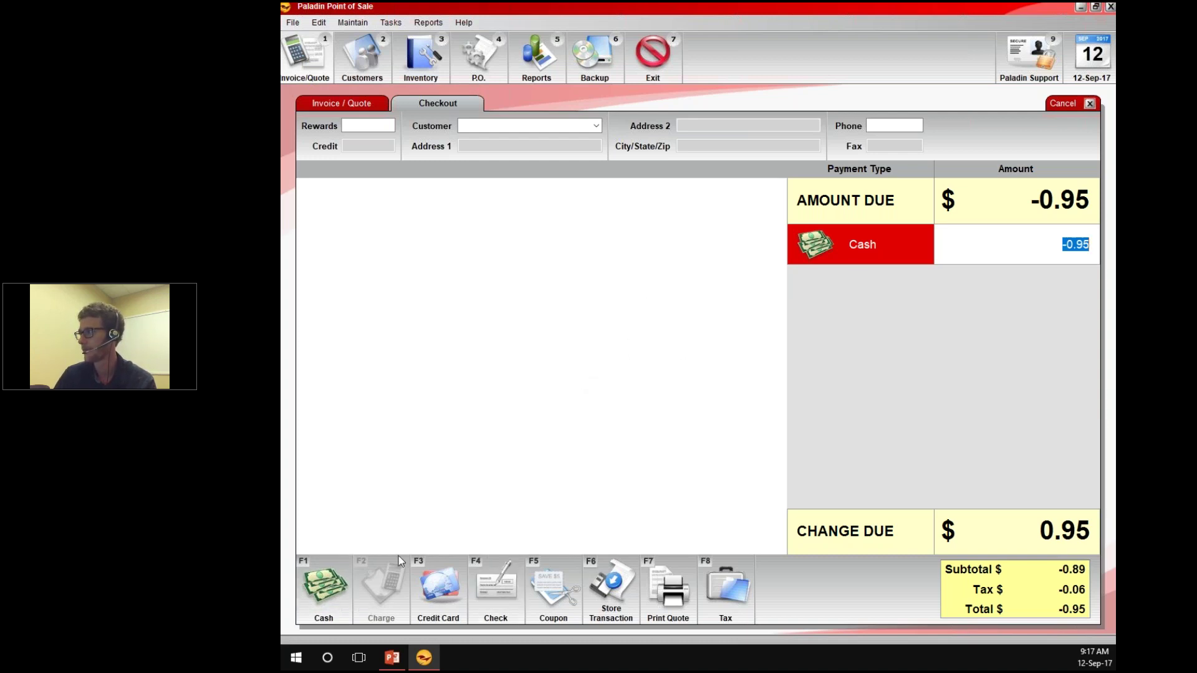
pyautogui.press('Return')
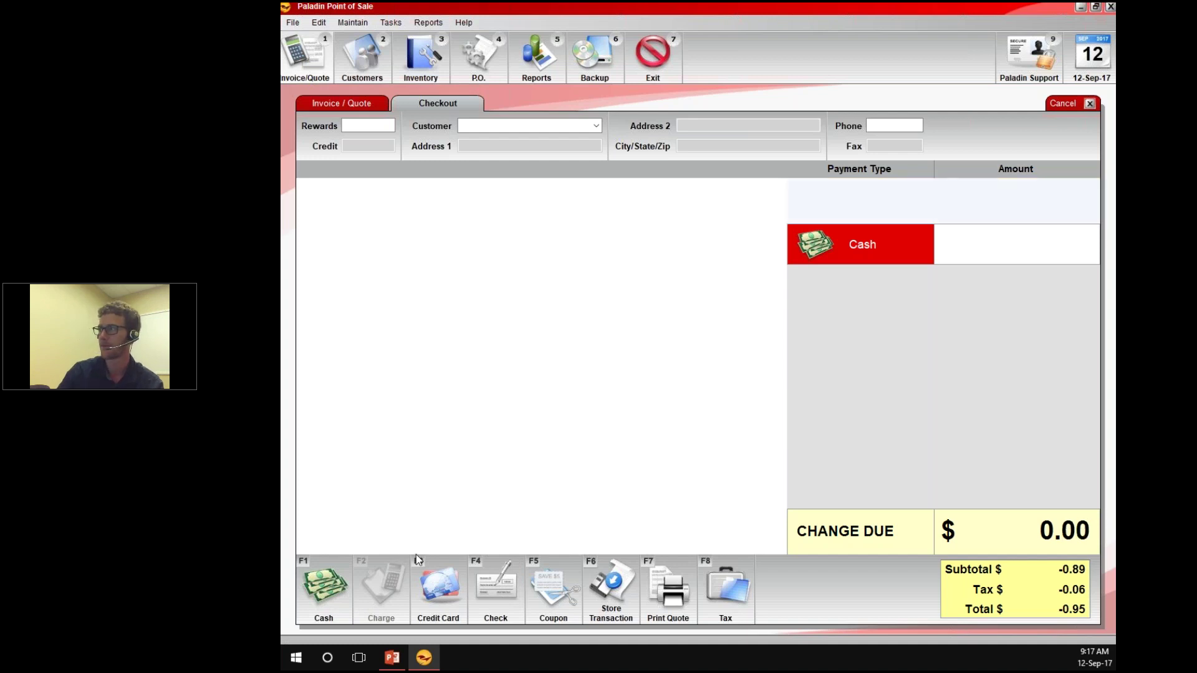
pyautogui.click(411, 214)
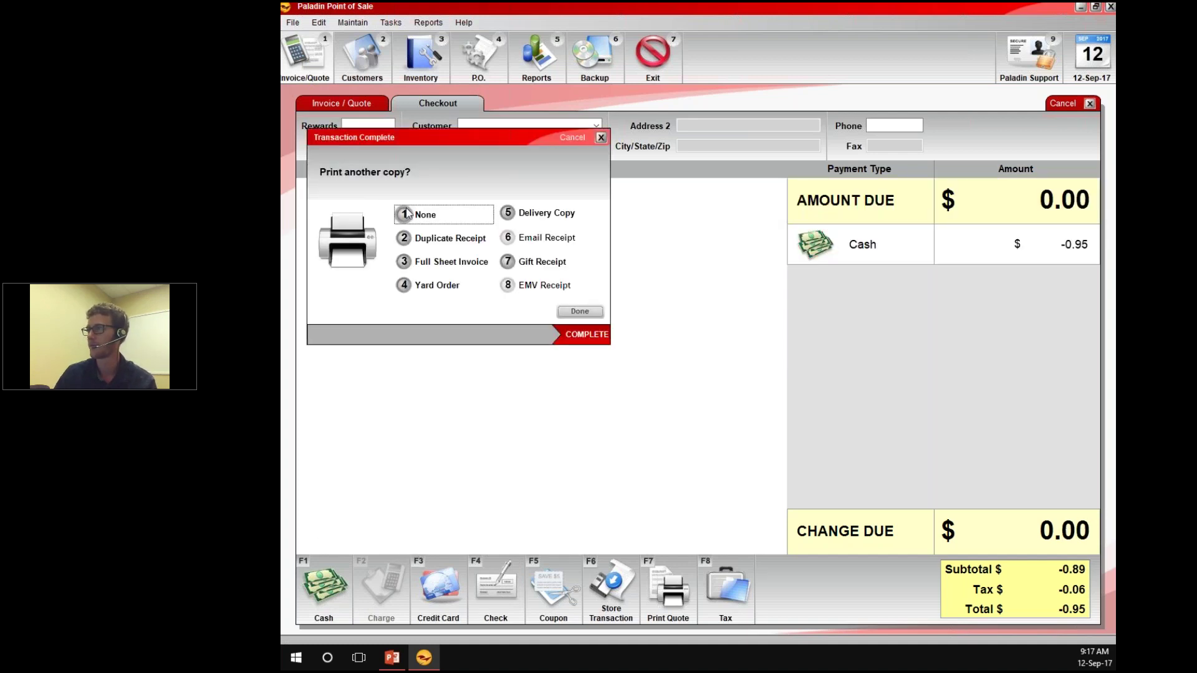
pyautogui.click(435, 54)
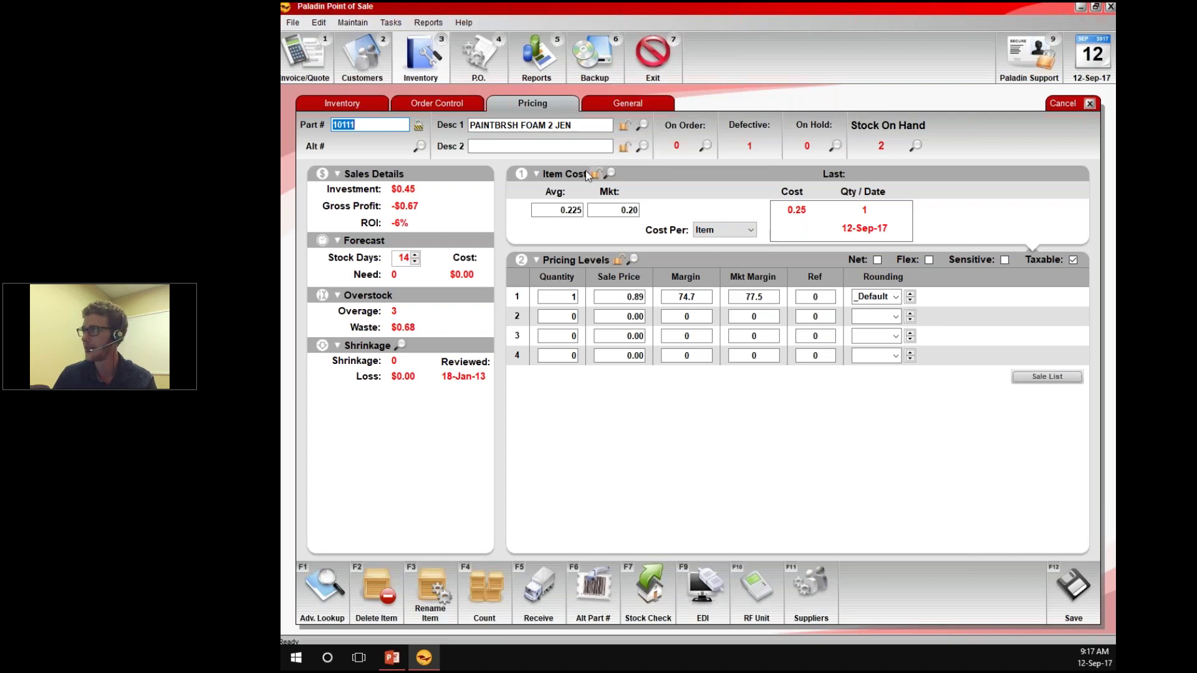
# - Open the settings of the Defective Parts report from the General group of the Inventory reports
pyautogui.click(537, 56)
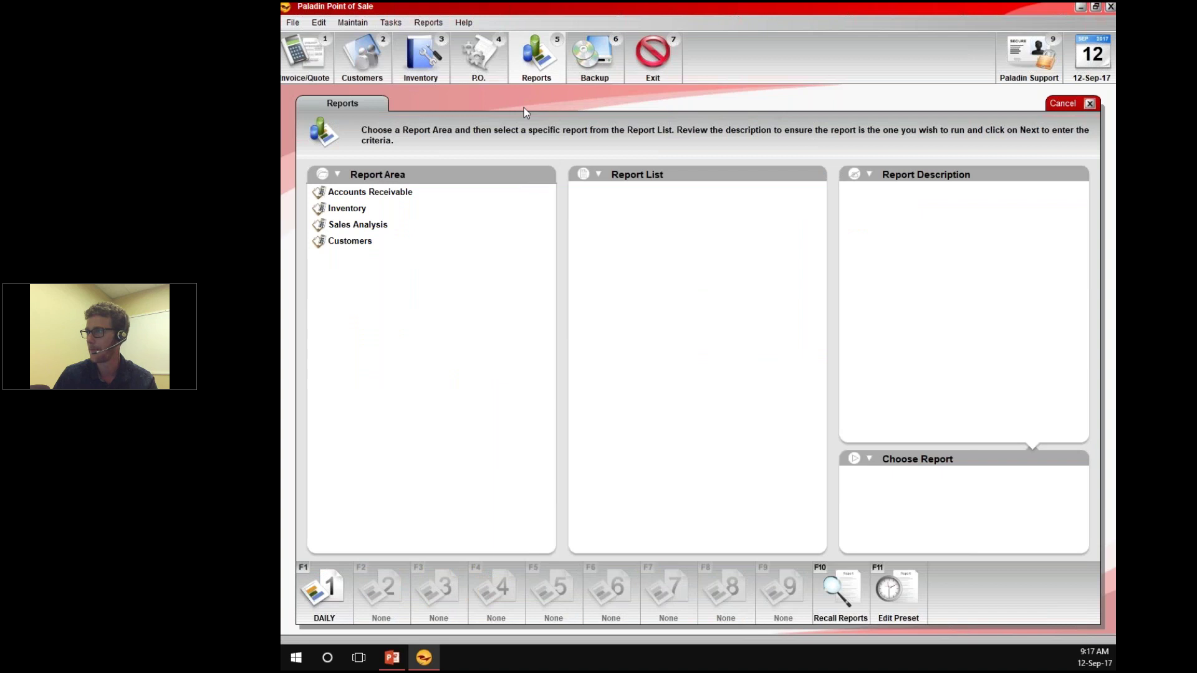
pyautogui.click(376, 211)
pyautogui.click(383, 292)
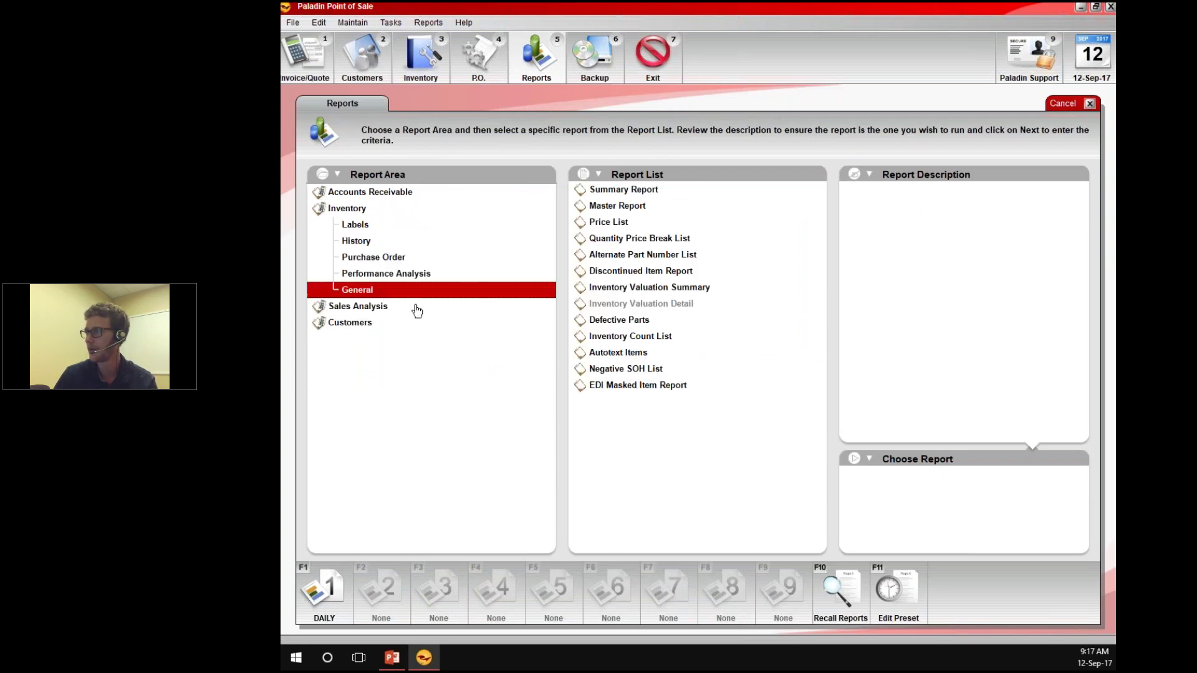
pyautogui.click(662, 321)
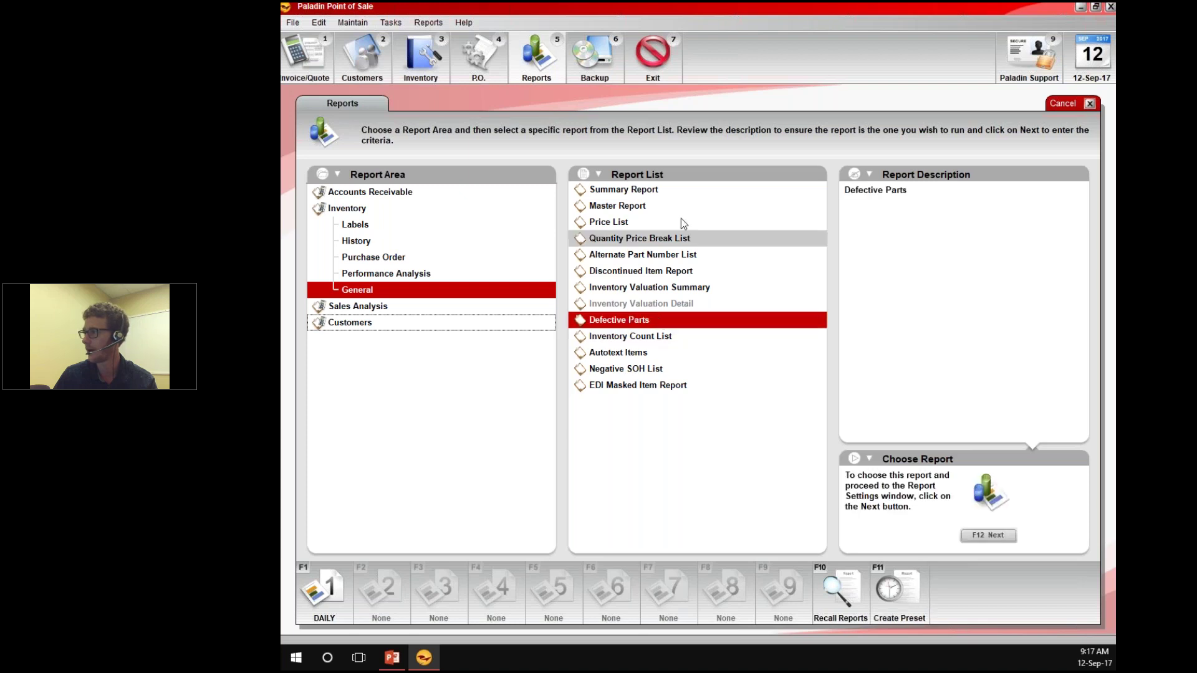
pyautogui.click(987, 535)
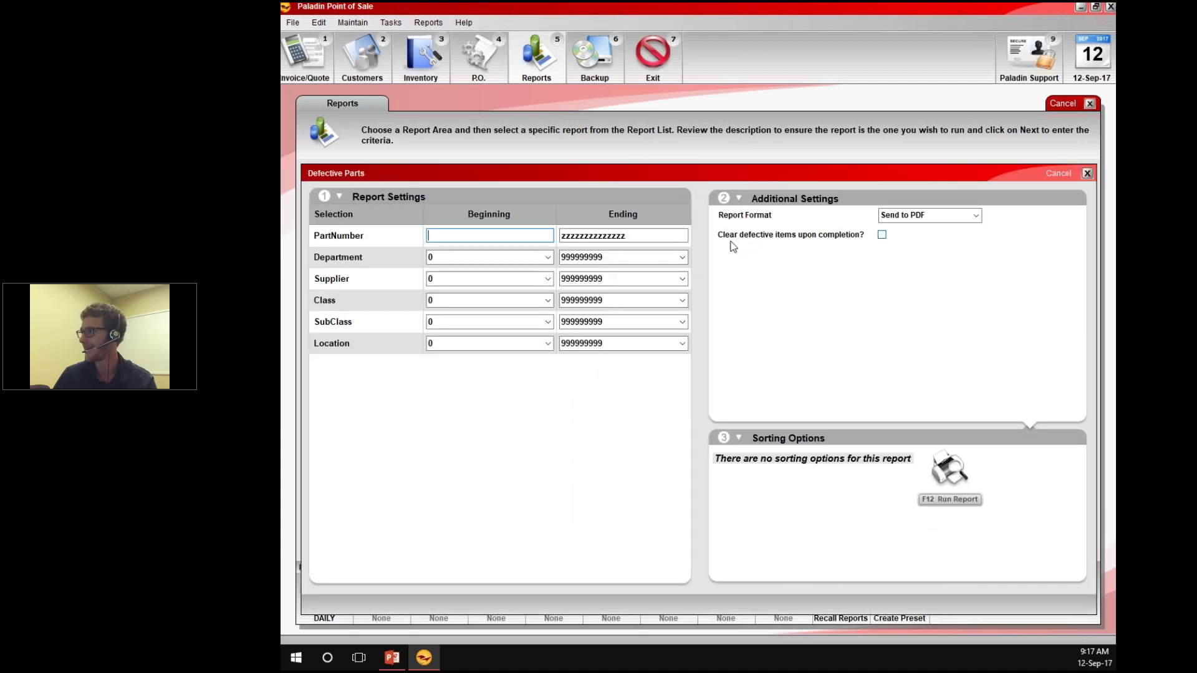
# - Set the Defective Parts report to clear defective items upon completion, keep the Send to PDF format, and run it
pyautogui.click(885, 239)
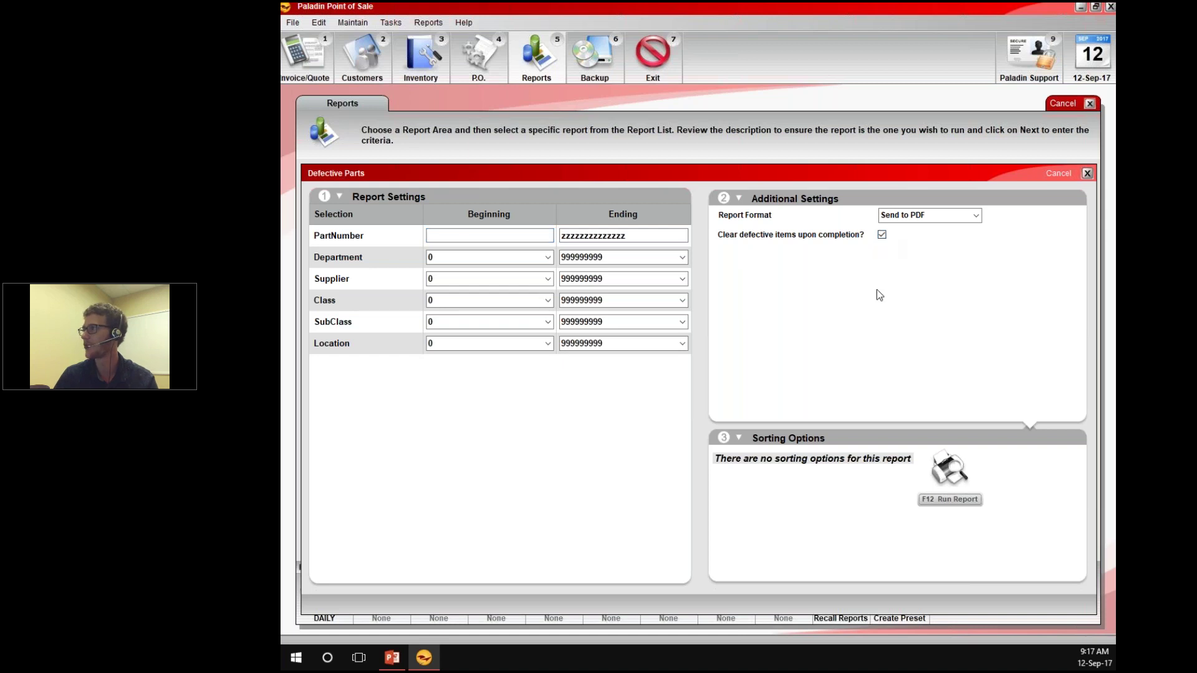
pyautogui.click(964, 218)
pyautogui.click(977, 217)
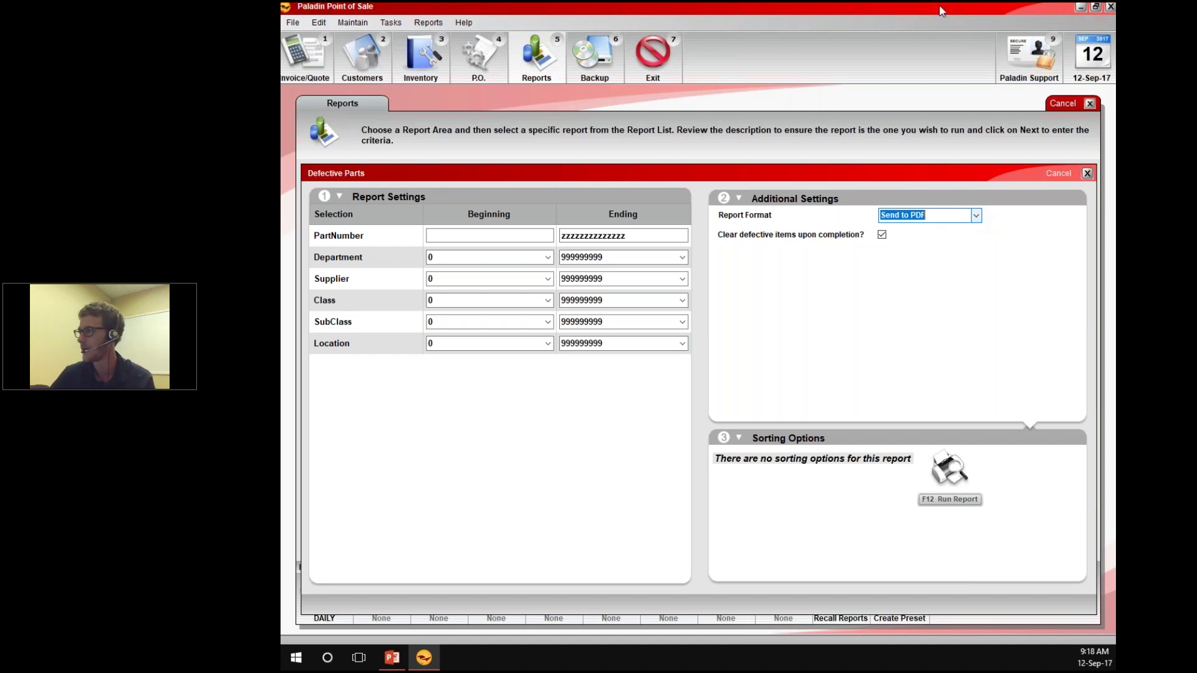
pyautogui.click(948, 498)
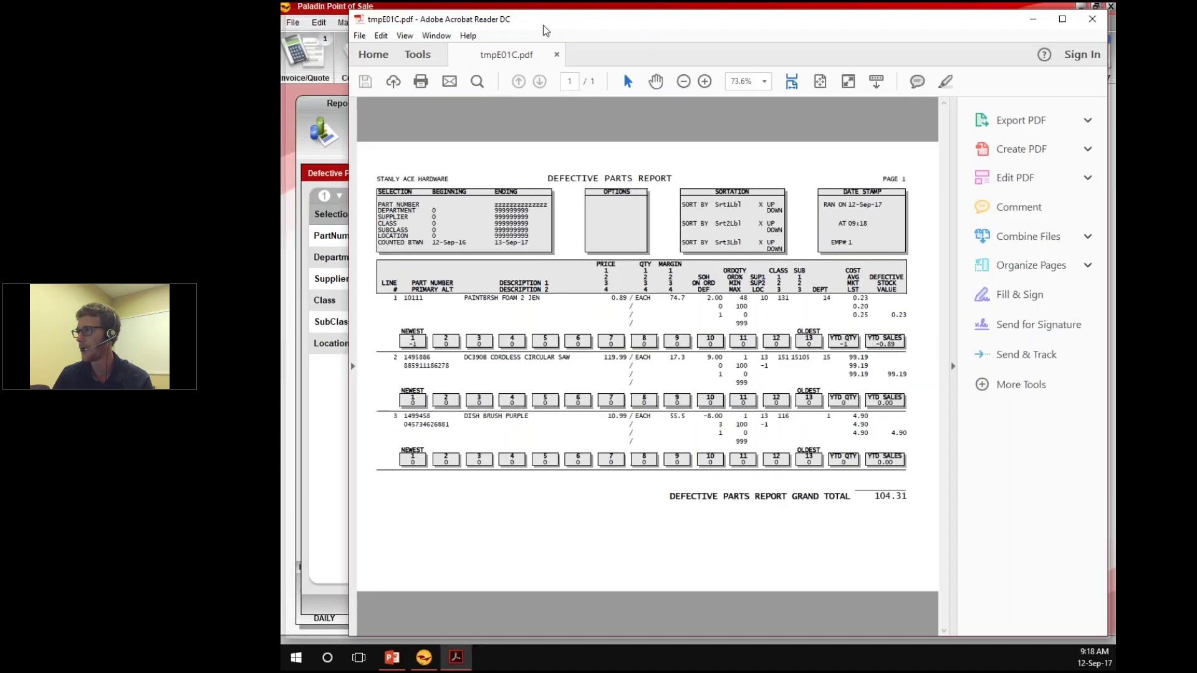
# - Examine the Defective Parts report in Acrobat Reader for the paintbrush's description, price, defective value and grand total, and minimize the report
pyautogui.doubleClick(543, 26)
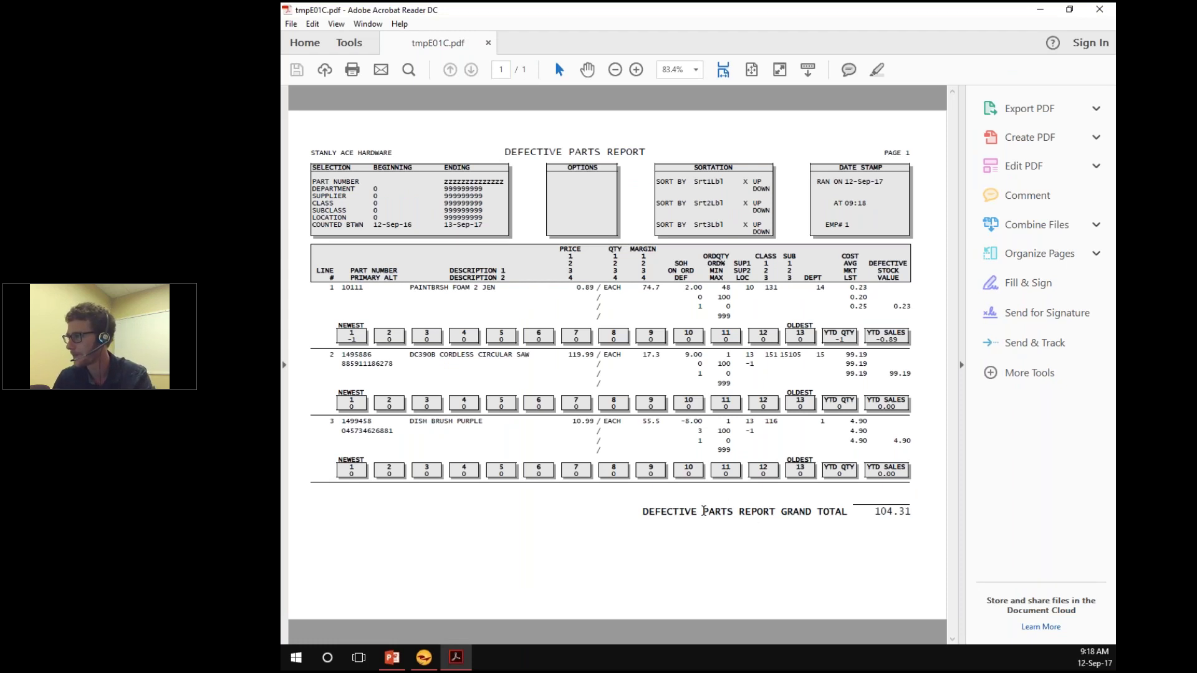
pyautogui.moveTo(410, 288); pyautogui.dragTo(496, 288)
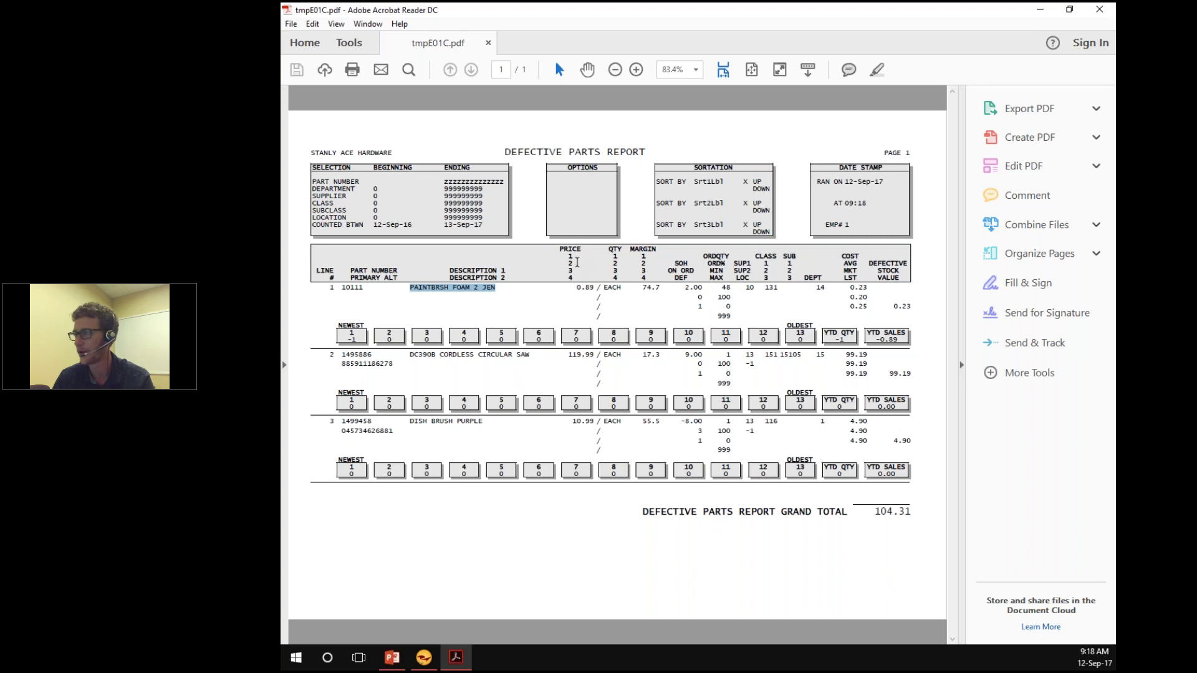
pyautogui.click(563, 249)
pyautogui.moveTo(563, 249); pyautogui.dragTo(618, 291)
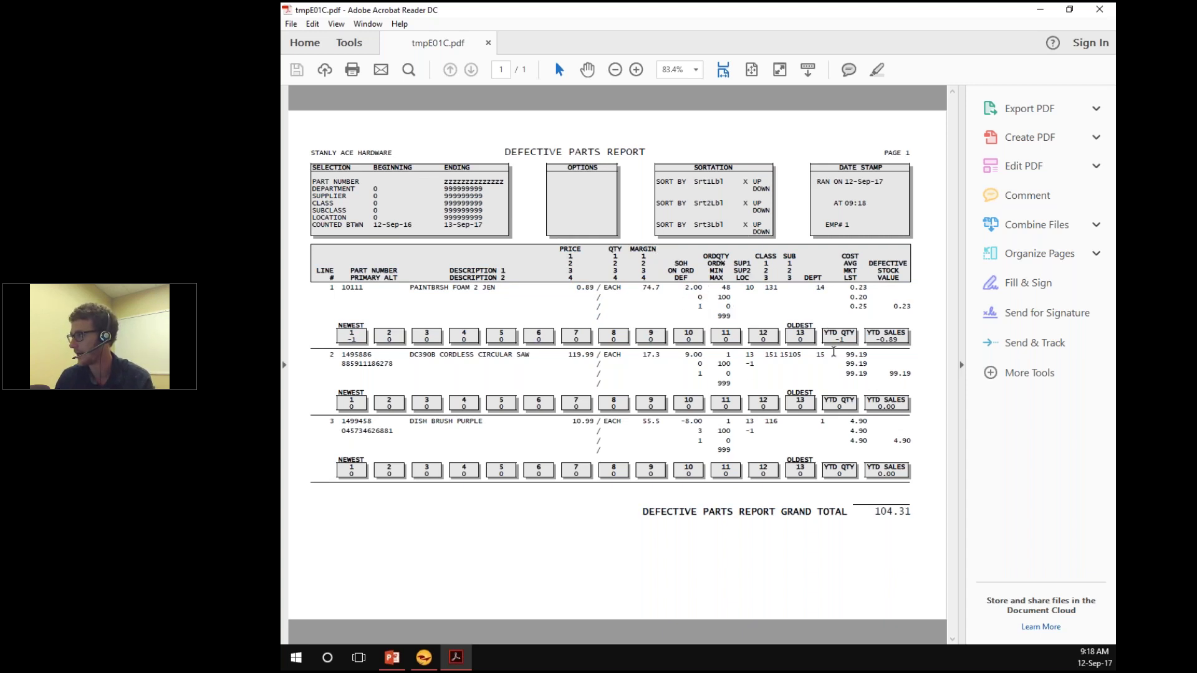
pyautogui.moveTo(893, 307); pyautogui.dragTo(912, 307)
pyautogui.moveTo(867, 512); pyautogui.dragTo(912, 512)
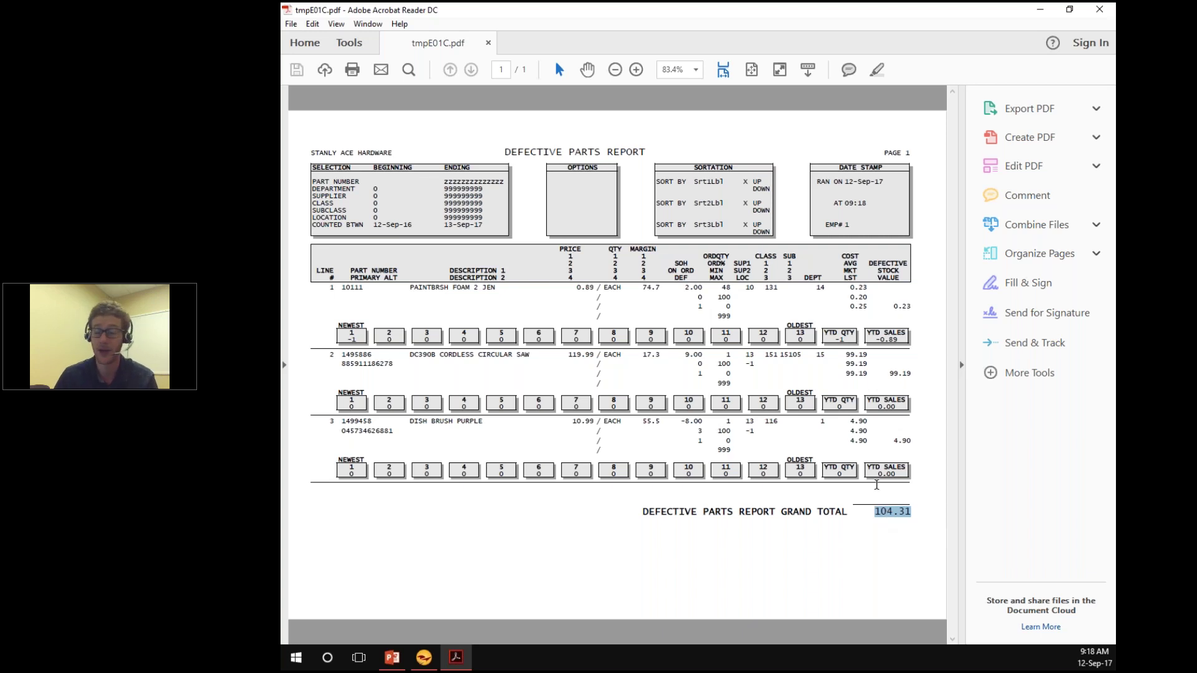
pyautogui.click(878, 519)
pyautogui.doubleClick(912, 510)
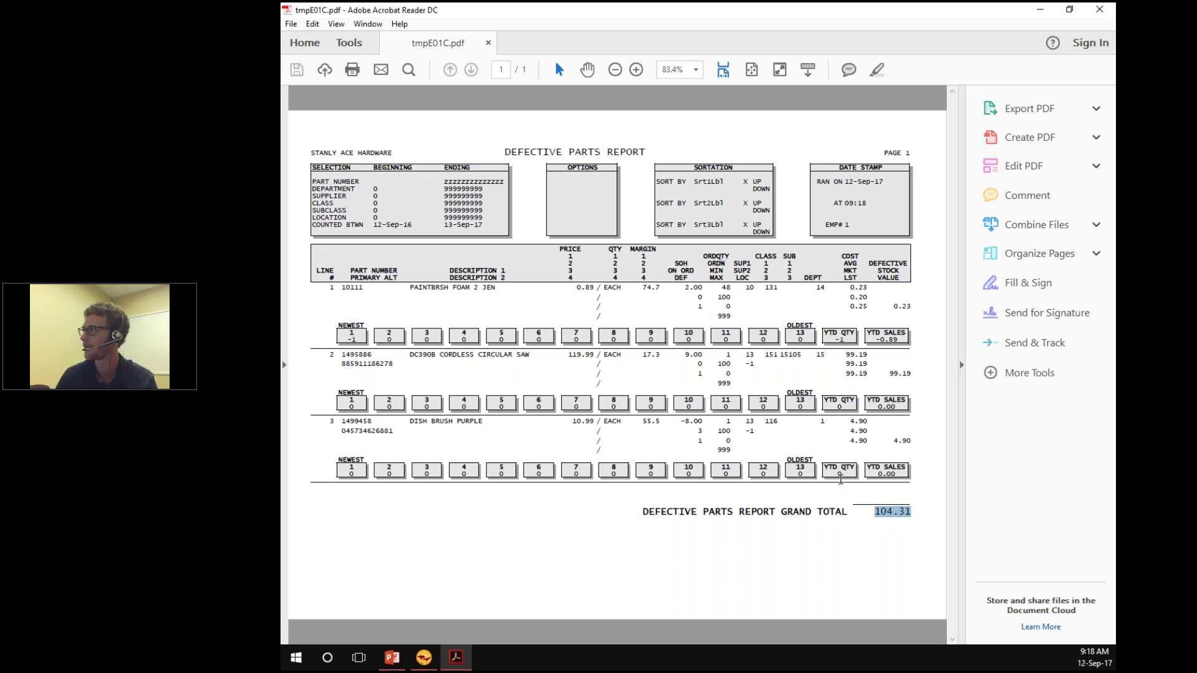
pyautogui.click(1032, 9)
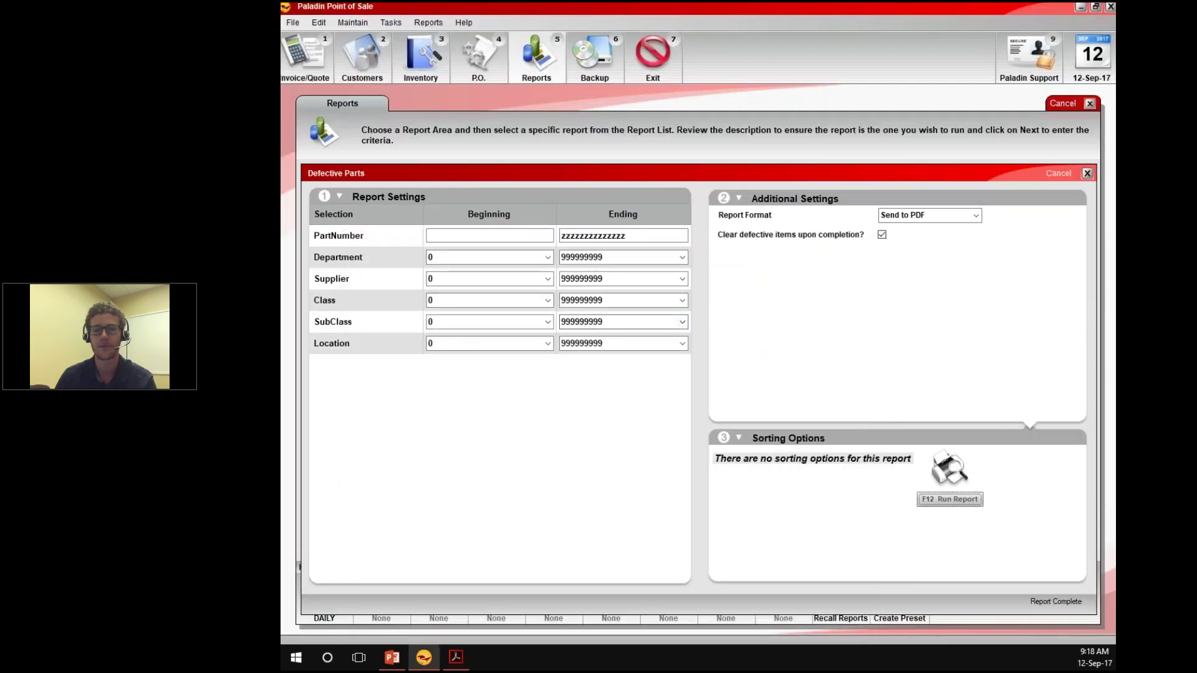
# - Switch to the PowerPoint slideshow and go back to the slide on returning defective items to a supplier
pyautogui.hotkey('alt', 'Tab')
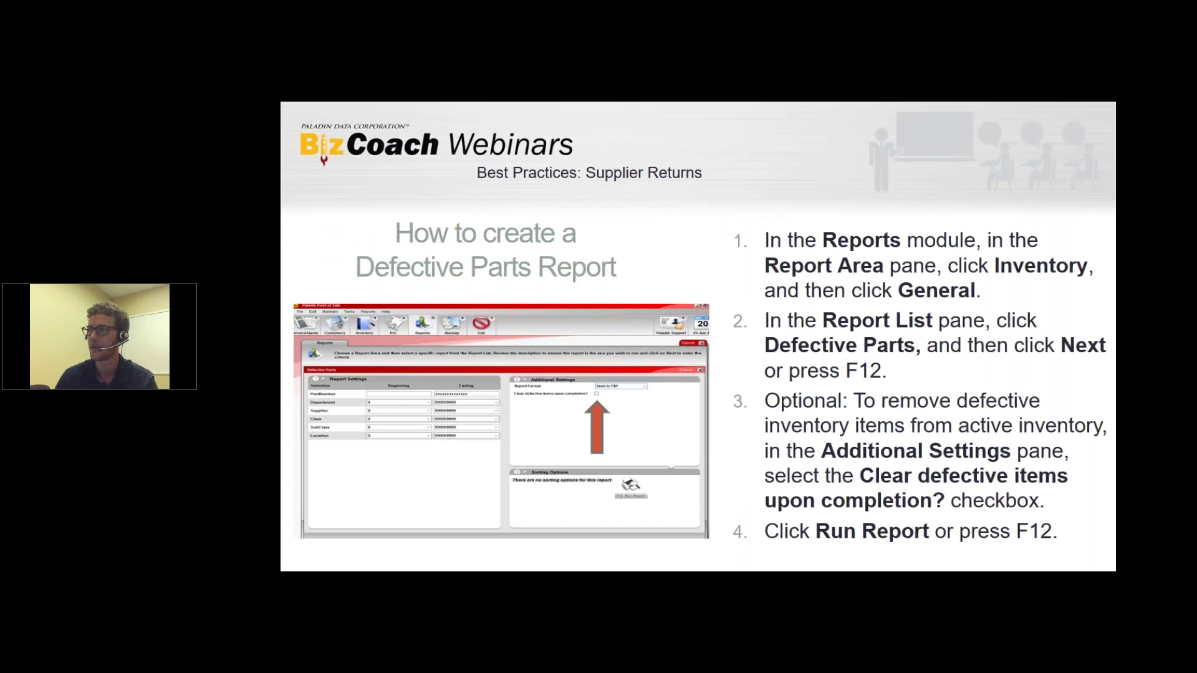
pyautogui.press('Left')
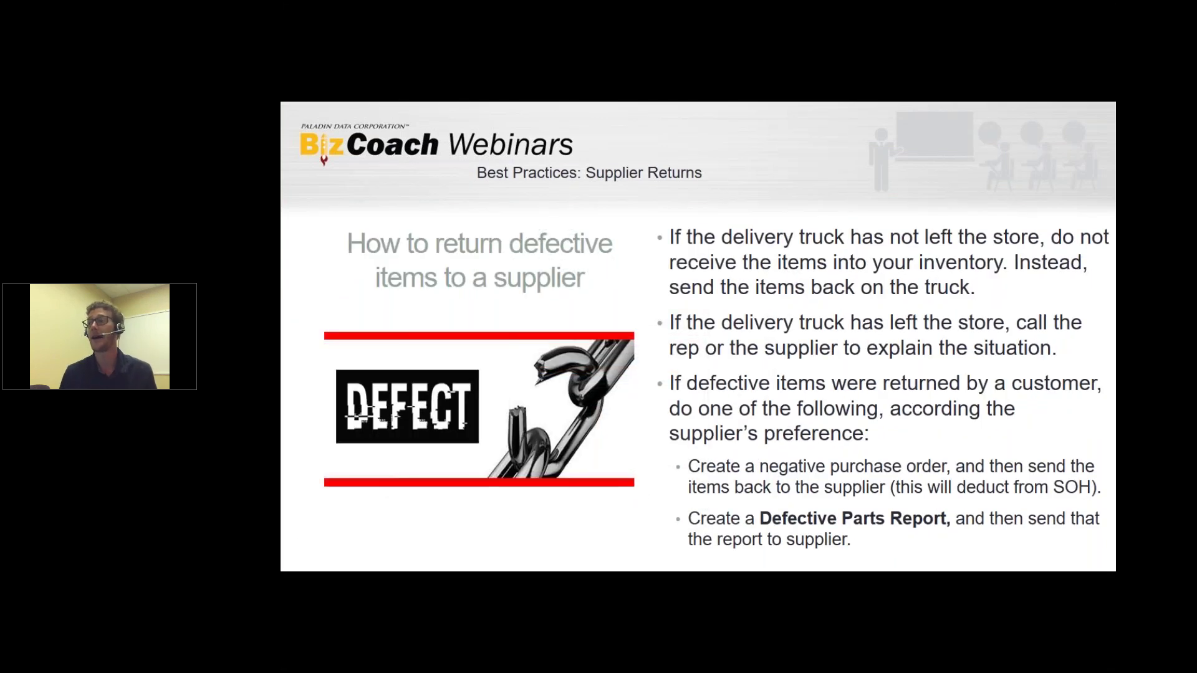